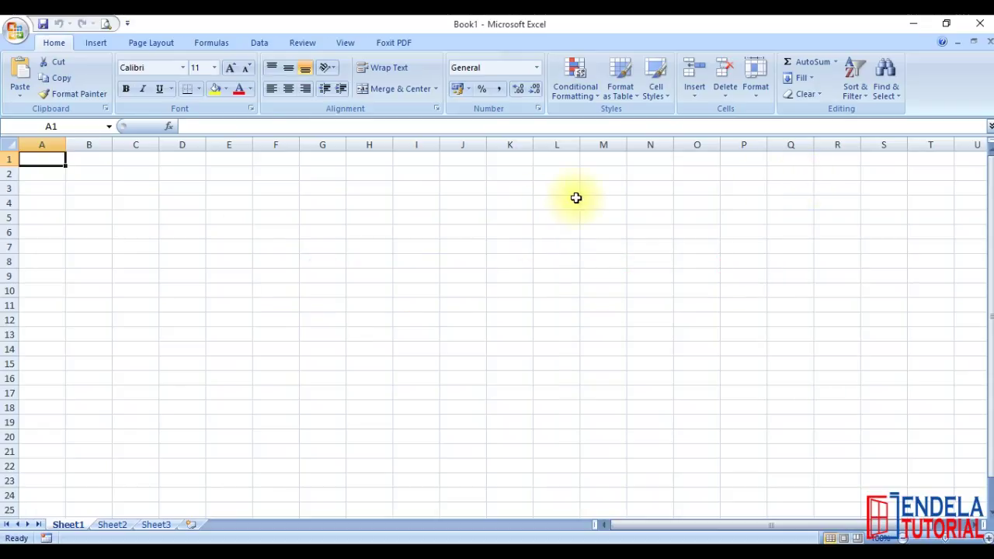
Open Fungsi Terbilang Koma from Recent Documents and inspect the 12,57 cell and the yellow cell
{"action": "left_click", "coordinate": [11, 32]}
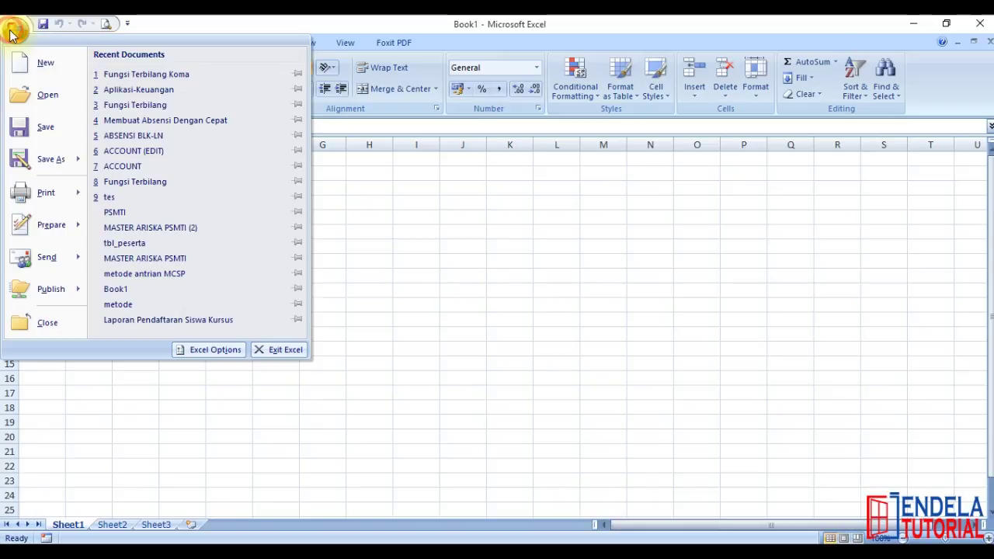
{"action": "left_click", "coordinate": [127, 74]}
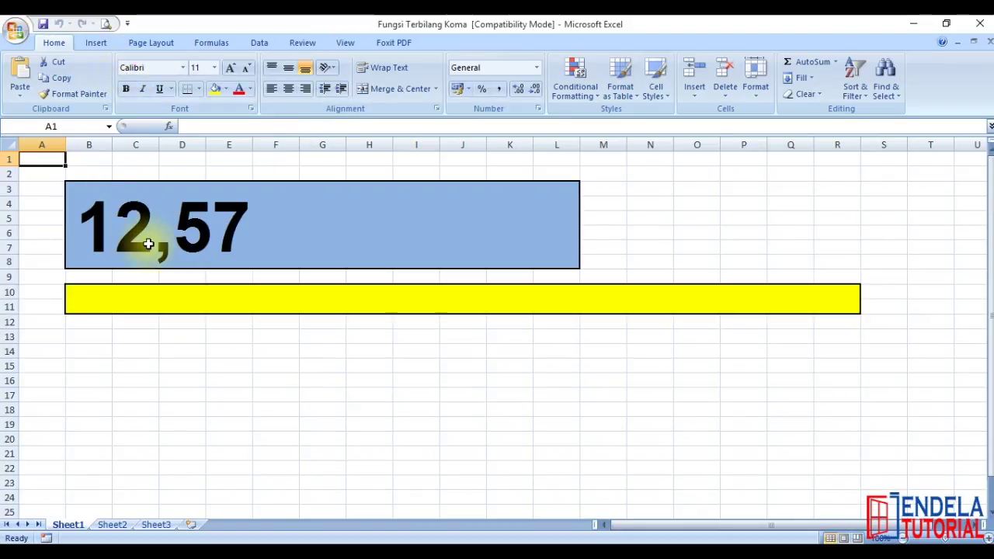
{"action": "left_click", "coordinate": [244, 222]}
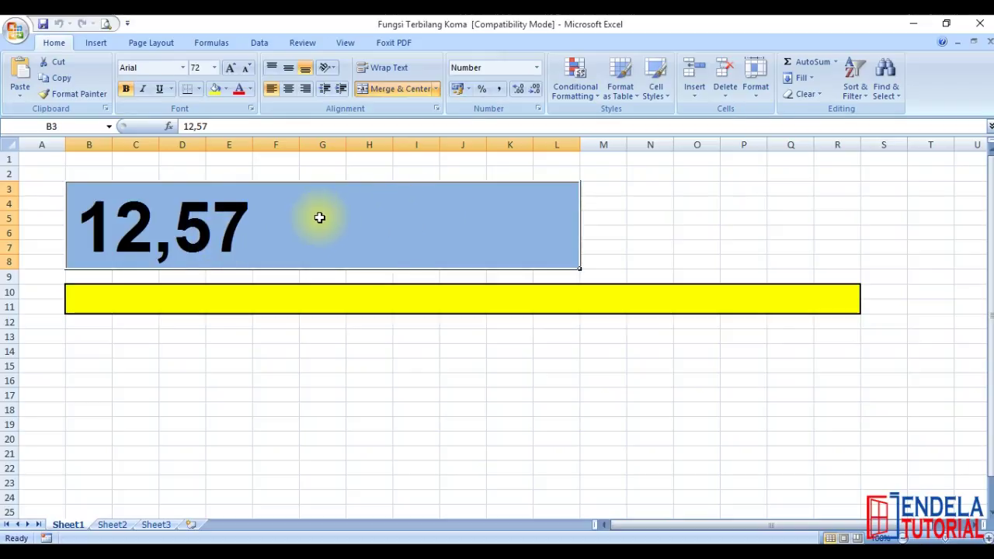
{"action": "left_click", "coordinate": [282, 293]}
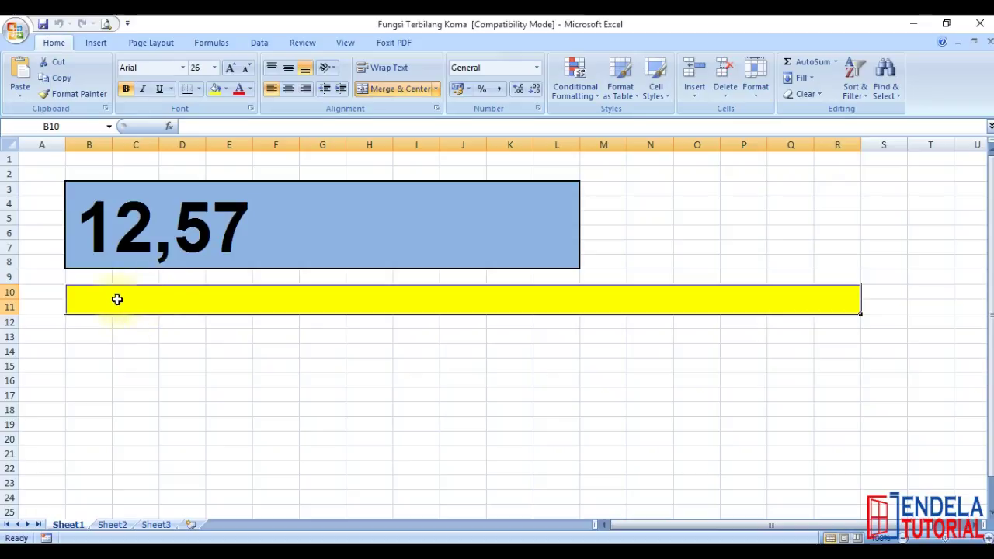
{"action": "left_click", "coordinate": [117, 338]}
{"action": "left_click", "coordinate": [118, 304]}
{"action": "left_click", "coordinate": [129, 367]}
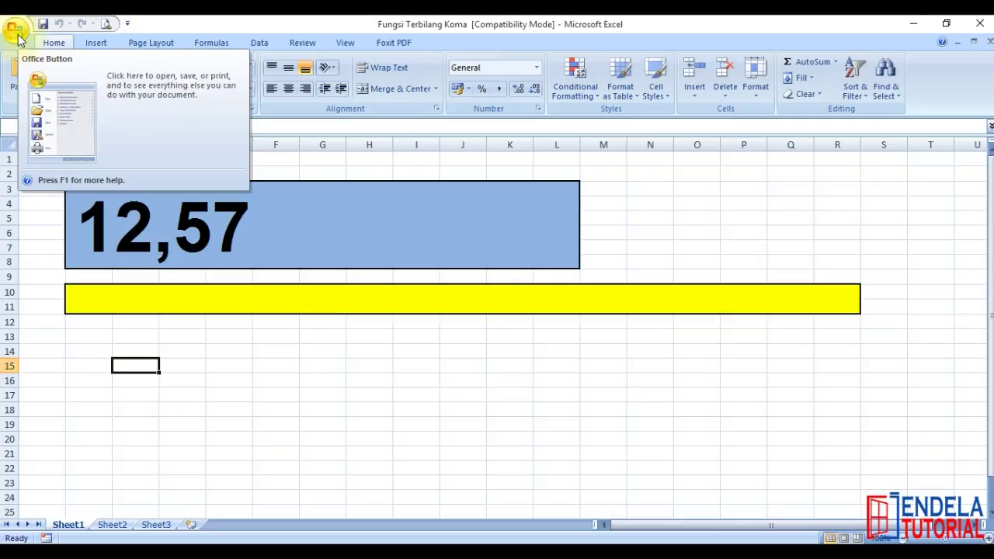
Enable 'Show Developer tab in the Ribbon' in Excel Options > Popular and switch to Developer
{"action": "left_click", "coordinate": [17, 33]}
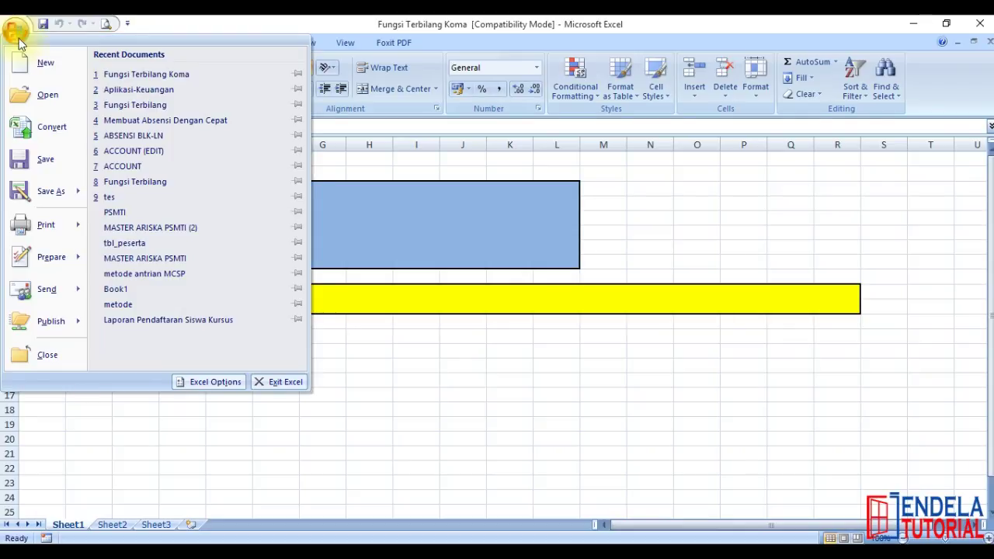
{"action": "left_click", "coordinate": [192, 382]}
{"action": "mouse_move", "coordinate": [345, 40]}
{"action": "left_mouse_down"}
{"action": "mouse_move", "coordinate": [306, 40]}
{"action": "mouse_move", "coordinate": [415, 40]}
{"action": "left_mouse_up"}
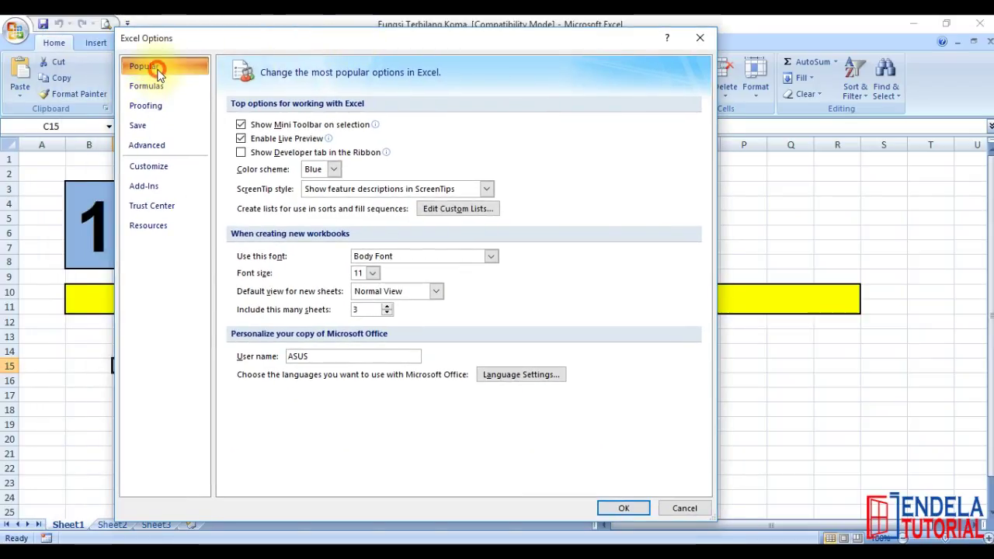
{"action": "left_click", "coordinate": [249, 152]}
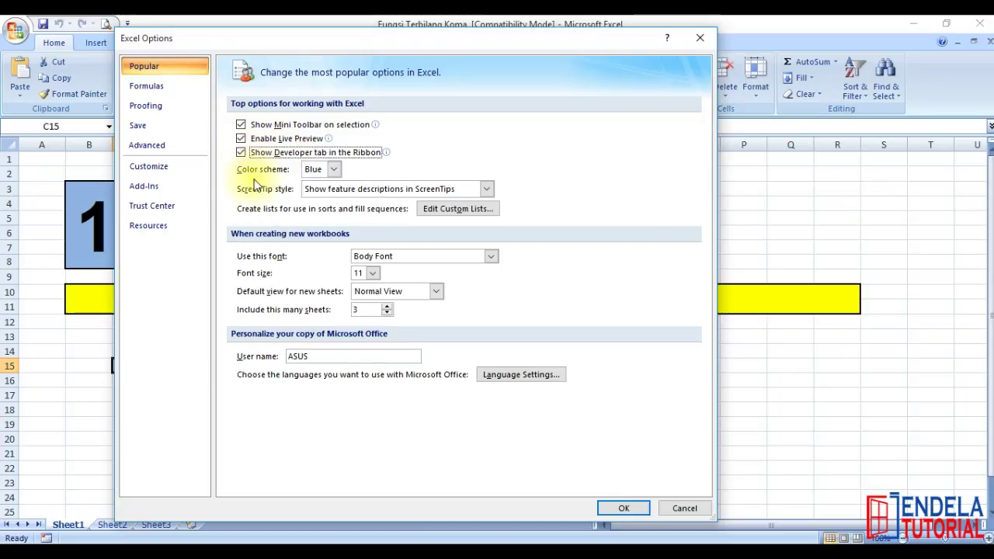
{"action": "left_click", "coordinate": [622, 511]}
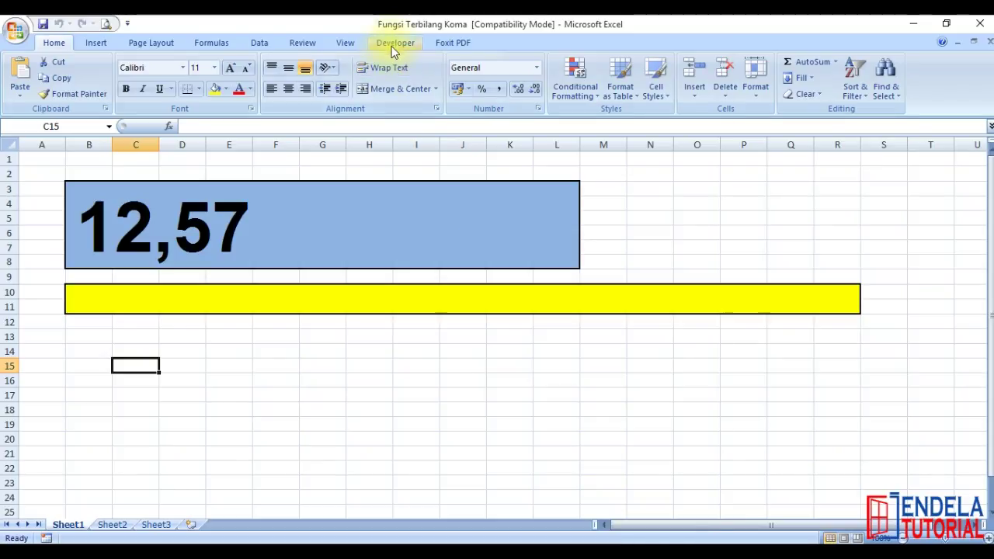
{"action": "left_click", "coordinate": [392, 47]}
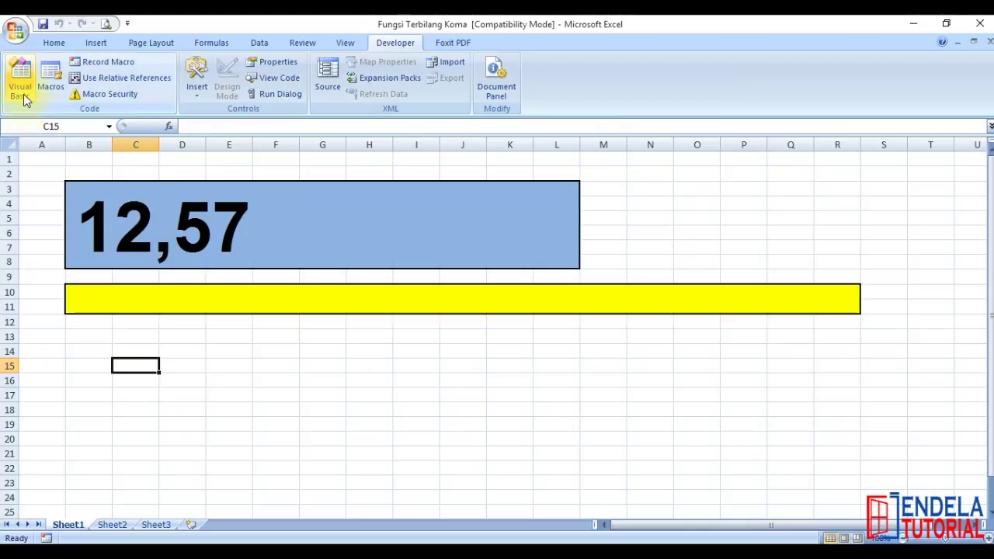
Launch the Visual Basic editor from the Developer ribbon
{"action": "left_click", "coordinate": [27, 83]}
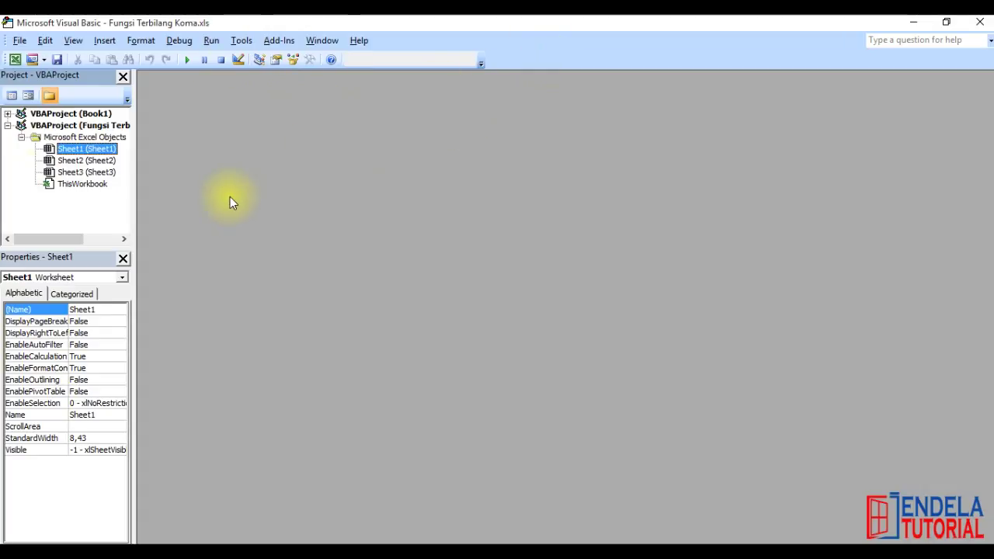
Insert a new Module1 via Insert > Module and place the cursor in its code window
{"action": "left_click", "coordinate": [109, 50]}
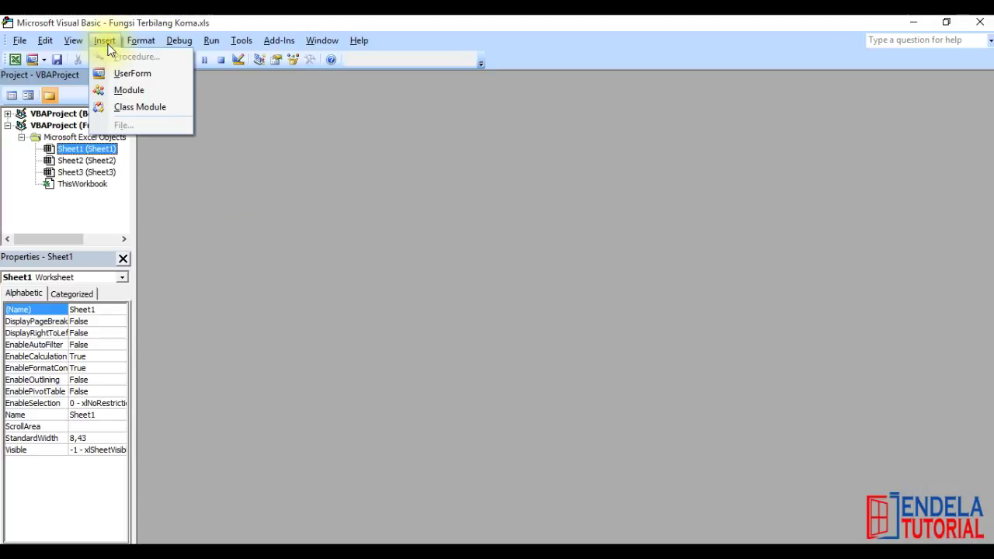
{"action": "left_click", "coordinate": [121, 95]}
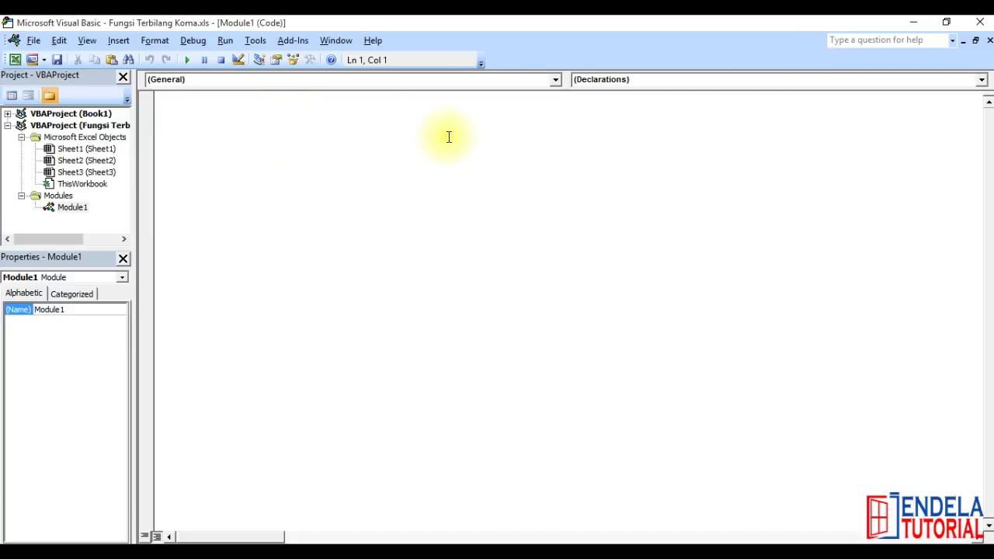
{"action": "left_click", "coordinate": [254, 182]}
Copy all the code from the Fungsi Terbilang Koma text file in Notepad, then close Notepad
{"action": "double_click", "coordinate": [185, 109]}
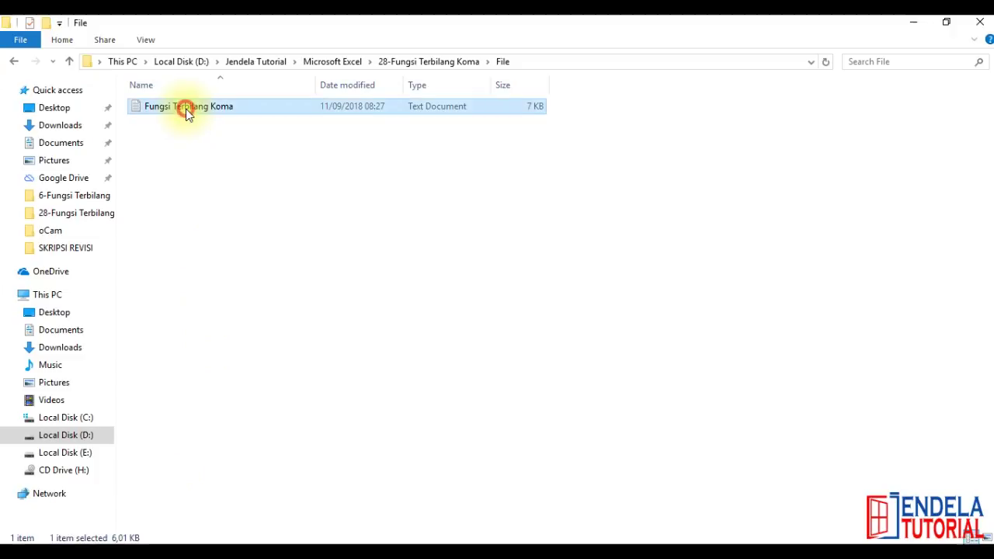
{"action": "double_click", "coordinate": [362, 171]}
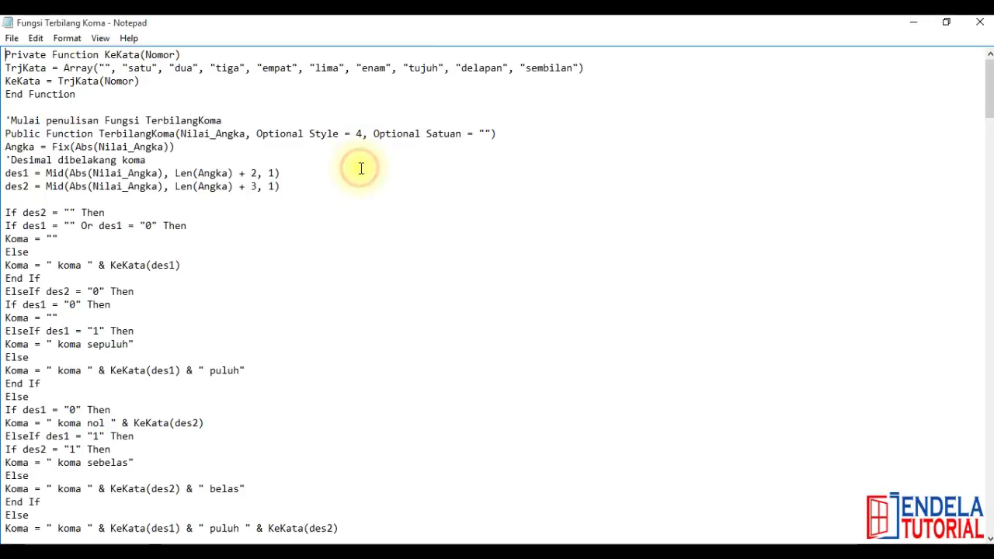
{"action": "key", "text": "ctrl+a"}
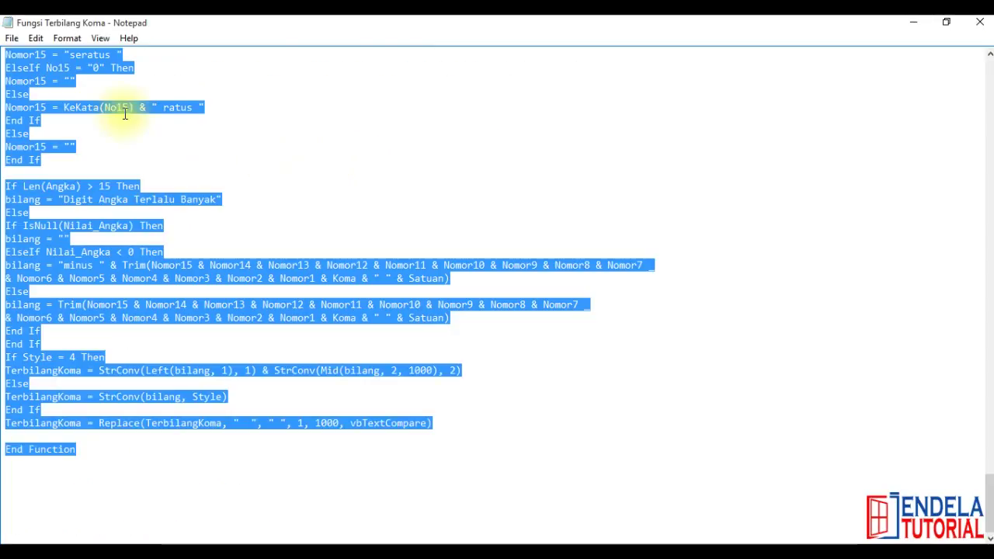
{"action": "right_click", "coordinate": [117, 109]}
{"action": "left_click", "coordinate": [149, 153]}
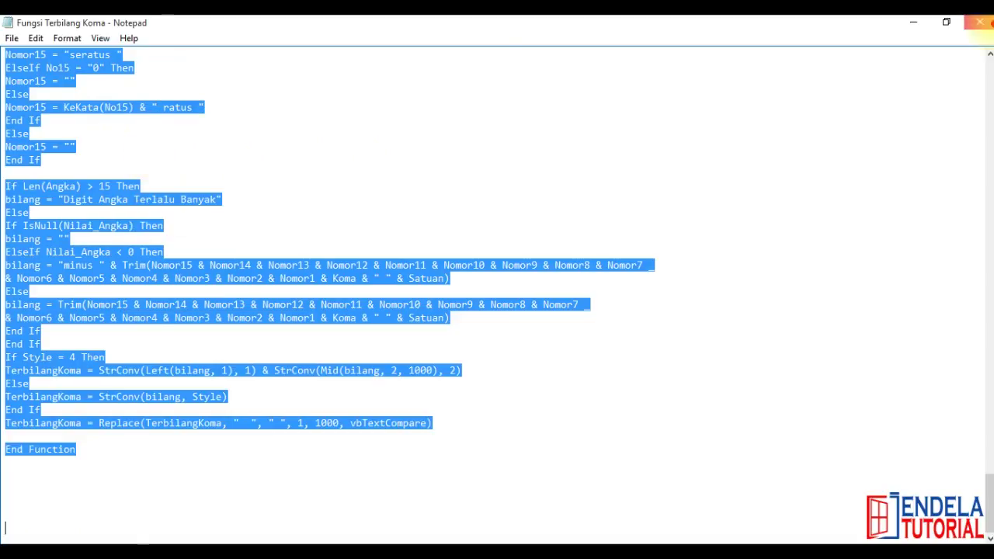
{"action": "left_click", "coordinate": [980, 22]}
Paste the copied TerbilangKoma code into Module1
{"action": "left_click", "coordinate": [595, 538]}
{"action": "right_click", "coordinate": [254, 160]}
{"action": "left_click", "coordinate": [289, 204]}
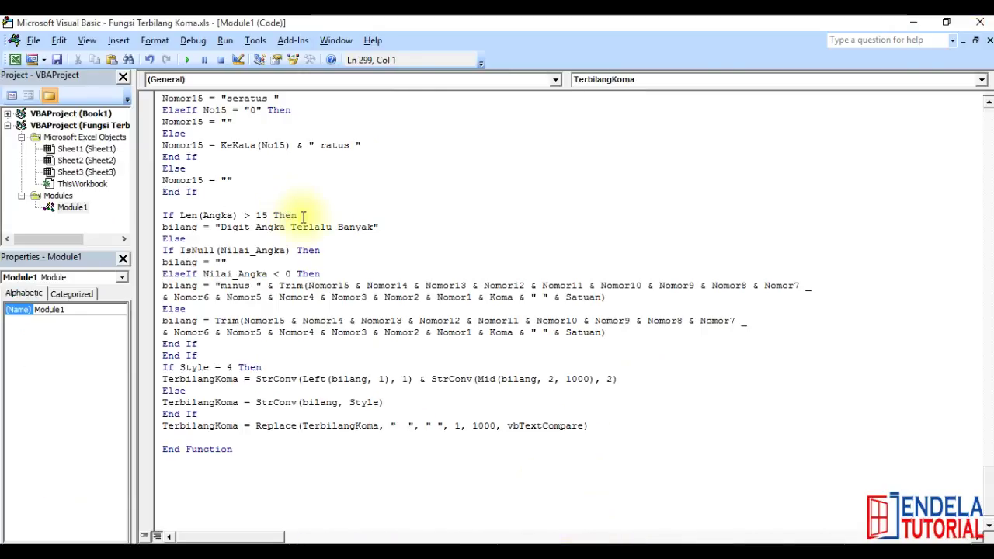
Scroll through the pasted TerbilangKoma code, then close the Visual Basic editor
{"action": "left_click_drag", "start_coordinate": [988, 504], "coordinate": [977, 116]}
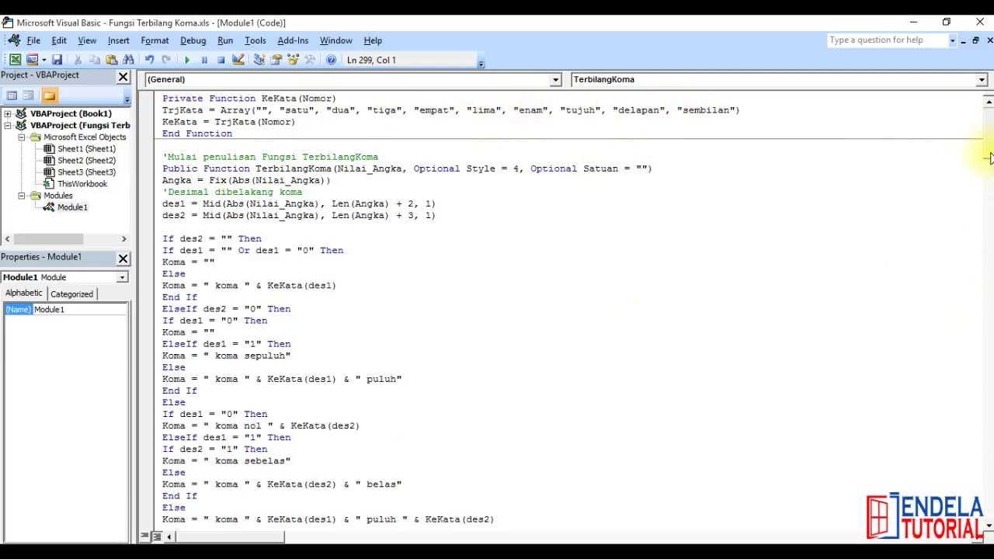
{"action": "mouse_move", "coordinate": [986, 136]}
{"action": "left_mouse_down"}
{"action": "mouse_move", "coordinate": [985, 268]}
{"action": "mouse_move", "coordinate": [935, 497]}
{"action": "left_mouse_up"}
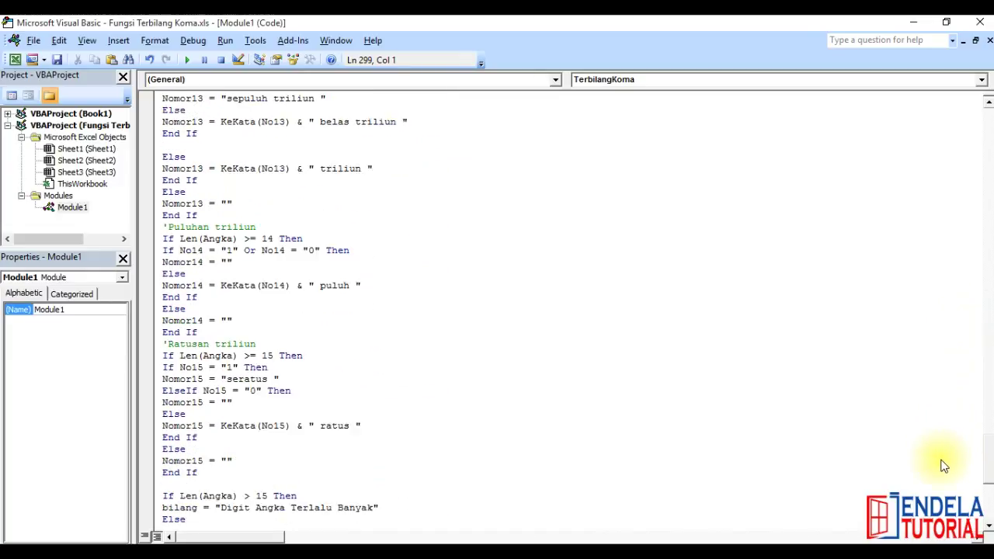
{"action": "left_click_drag", "start_coordinate": [936, 505], "coordinate": [972, 89]}
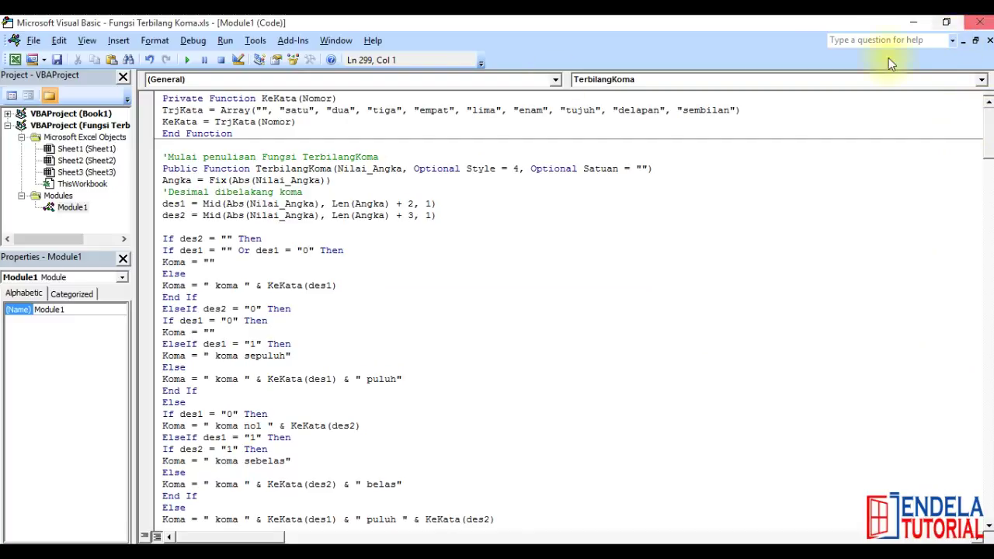
{"action": "left_click", "coordinate": [977, 23]}
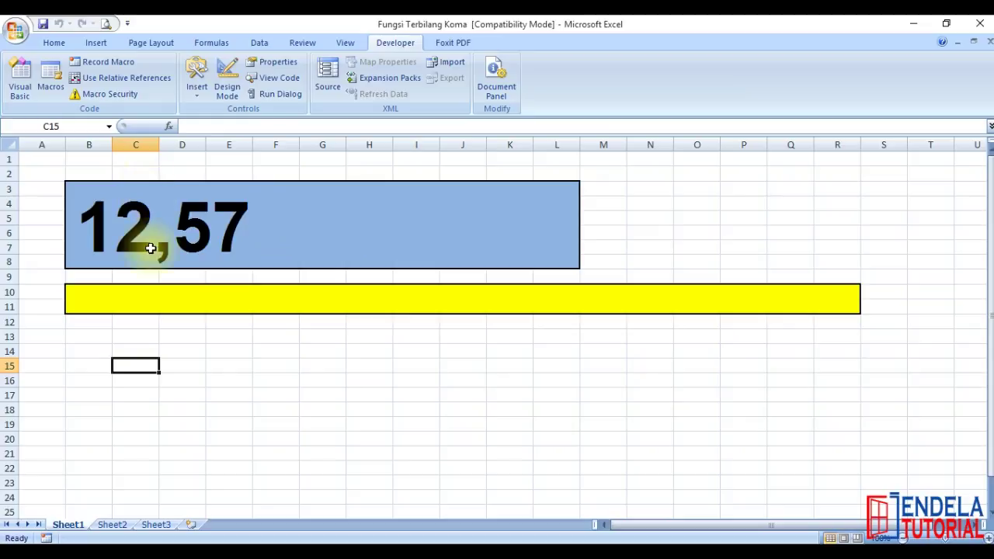
Enter =TerbilangKoma(B3) in the yellow cell B10
{"action": "left_click", "coordinate": [149, 301]}
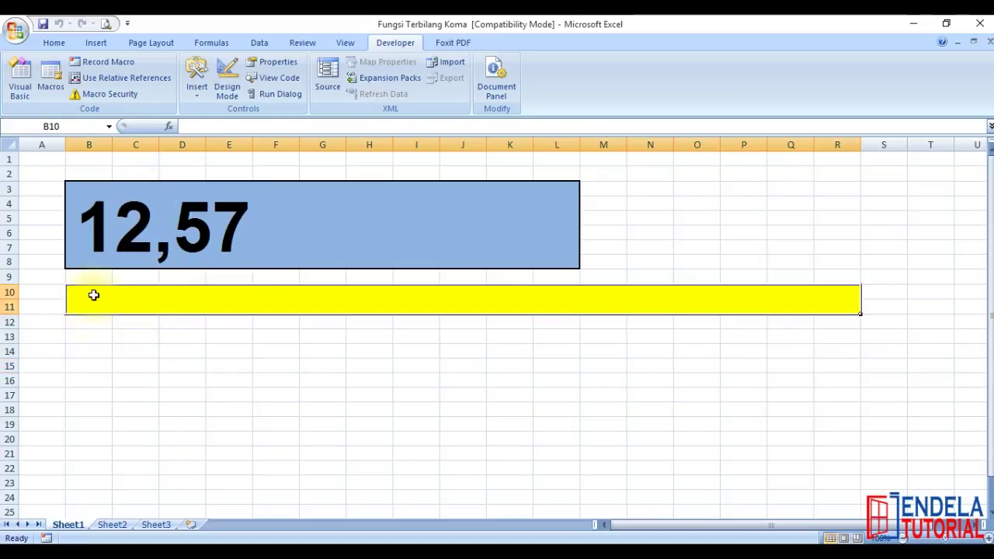
{"action": "type", "text": "="}
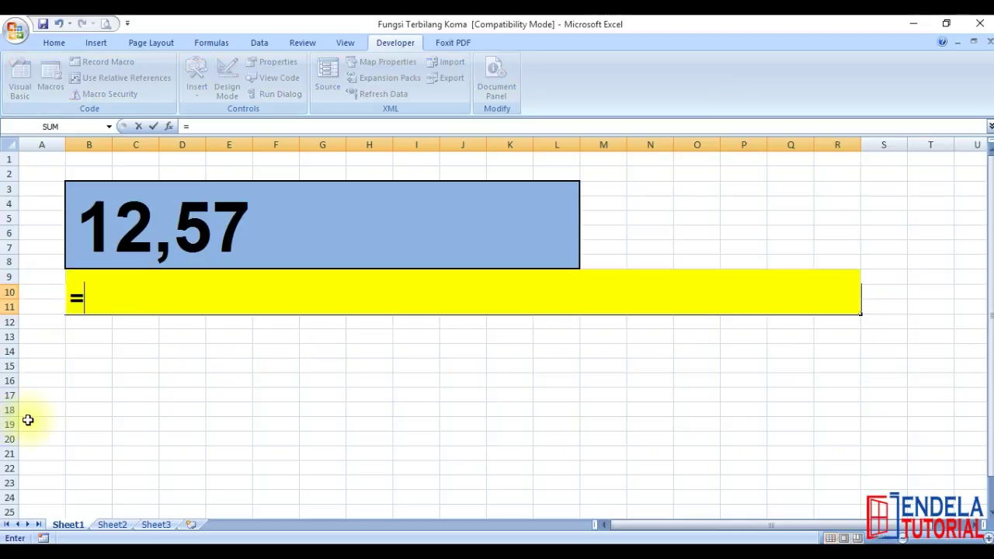
{"action": "type", "text": "ter"}
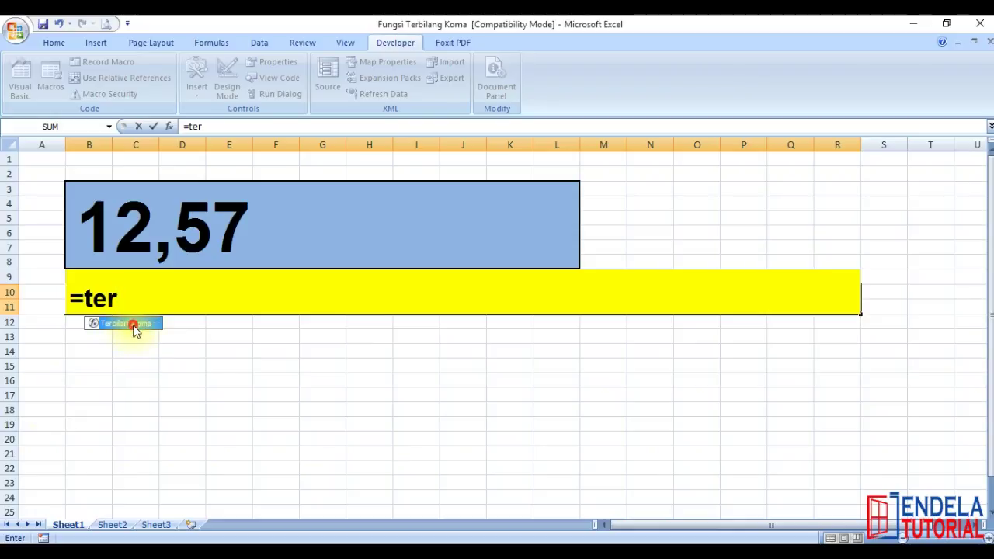
{"action": "double_click", "coordinate": [134, 326]}
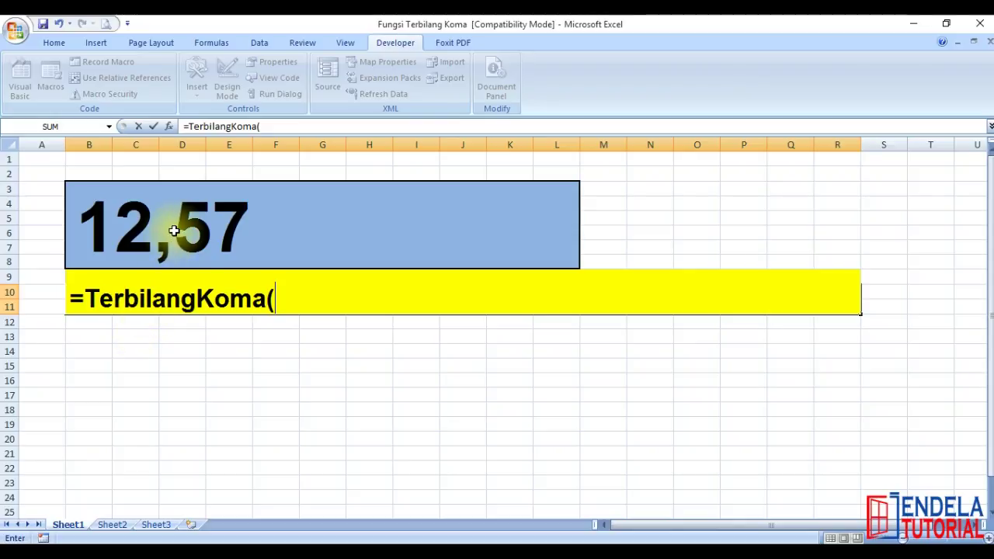
{"action": "left_click", "coordinate": [136, 211]}
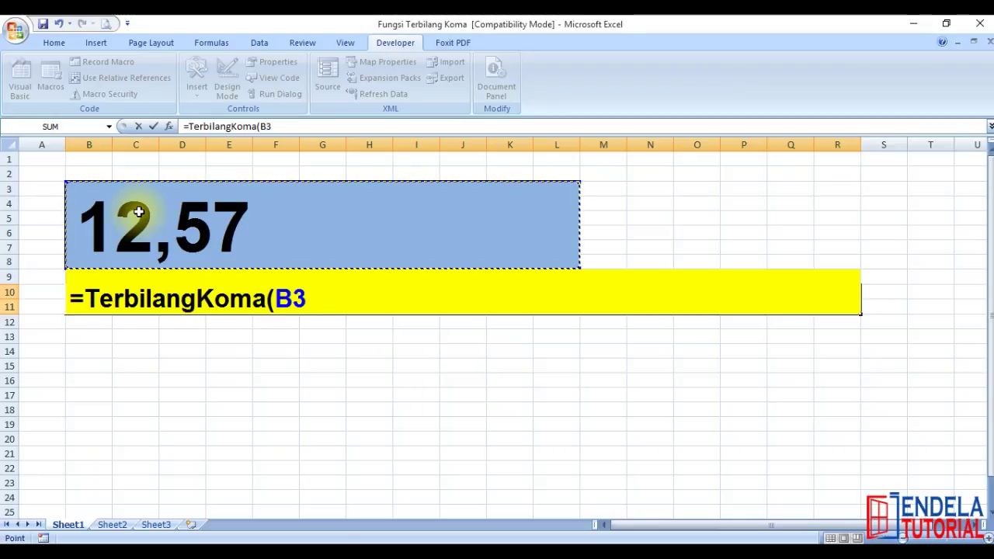
{"action": "type", "text": ")"}
{"action": "key", "text": "Return"}
Check the yellow cell's formula, then reopen the Visual Basic editor
{"action": "left_click", "coordinate": [237, 397]}
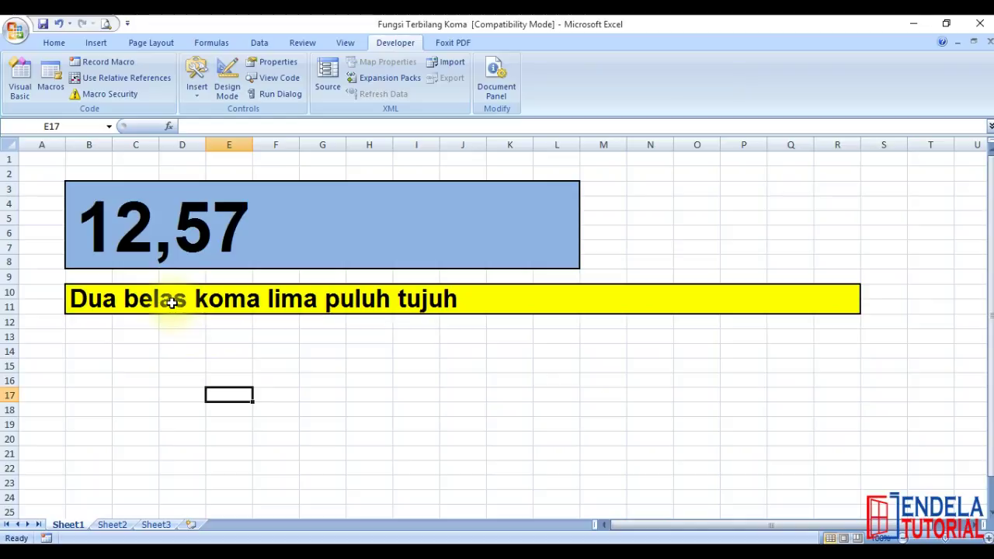
{"action": "left_click", "coordinate": [172, 303]}
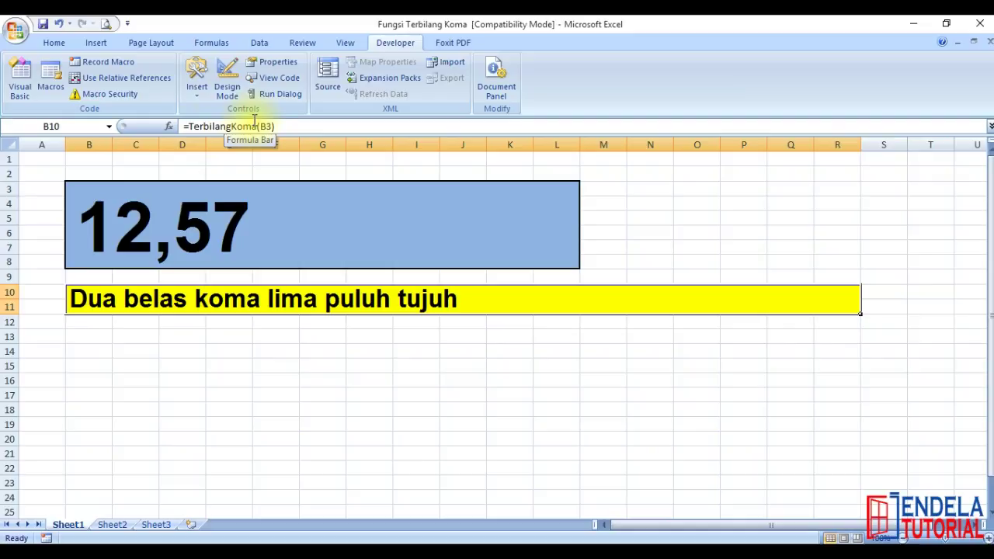
{"action": "left_click", "coordinate": [21, 86]}
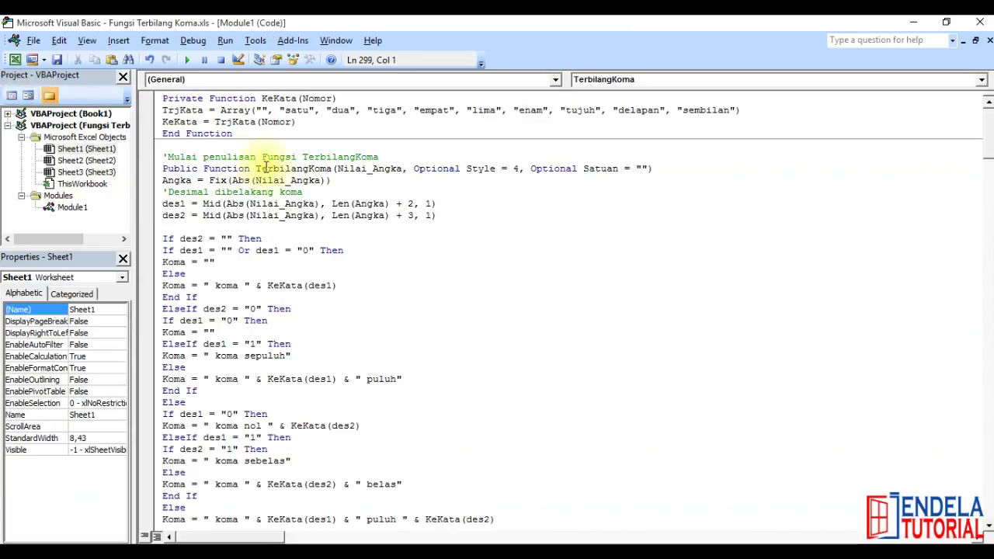
Highlight the TerbilangKoma name in the Public Function line, then return to the worksheet
{"action": "left_click_drag", "start_coordinate": [257, 168], "coordinate": [333, 168]}
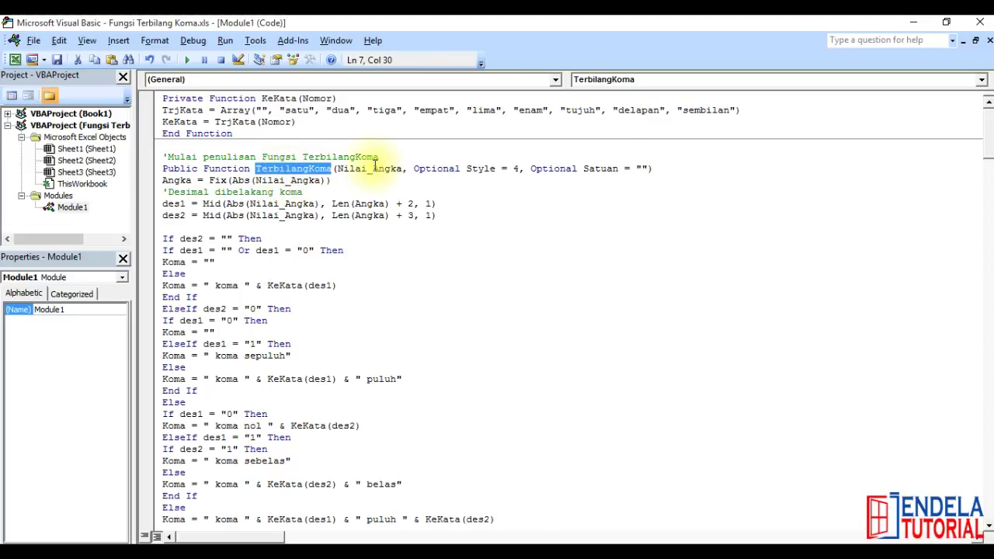
{"action": "left_click", "coordinate": [979, 23]}
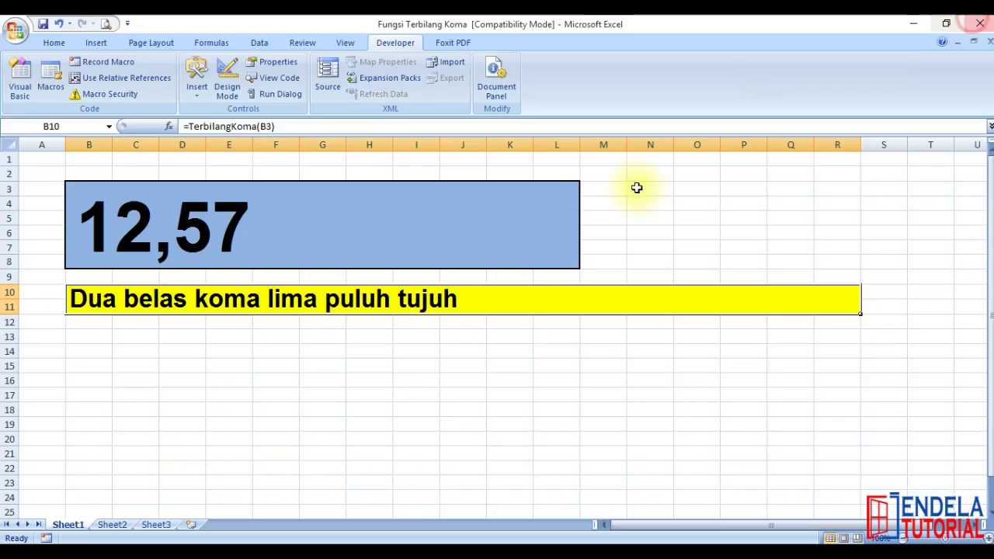
Enter 15,87 into cell B3
{"action": "left_click", "coordinate": [417, 349]}
{"action": "left_click", "coordinate": [351, 260]}
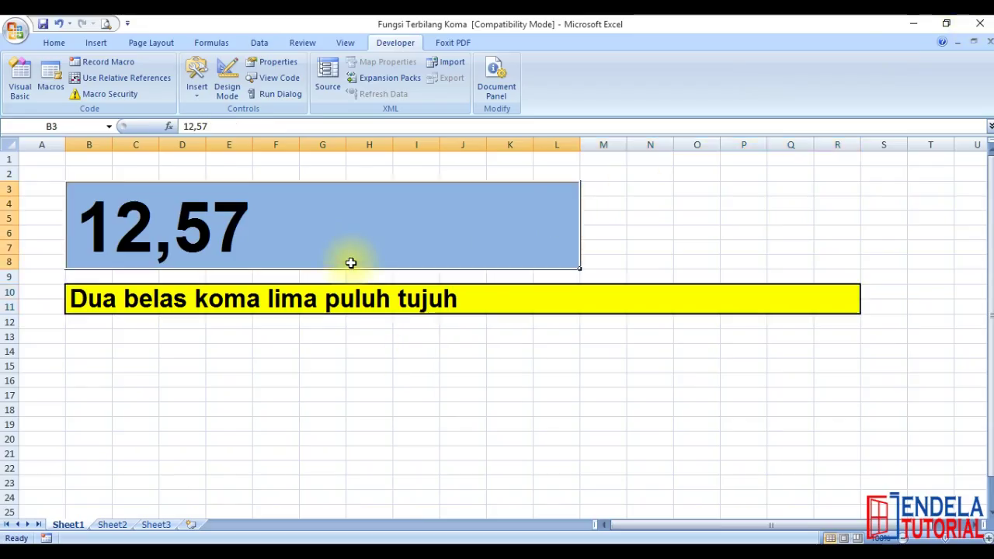
{"action": "type", "text": "15"}
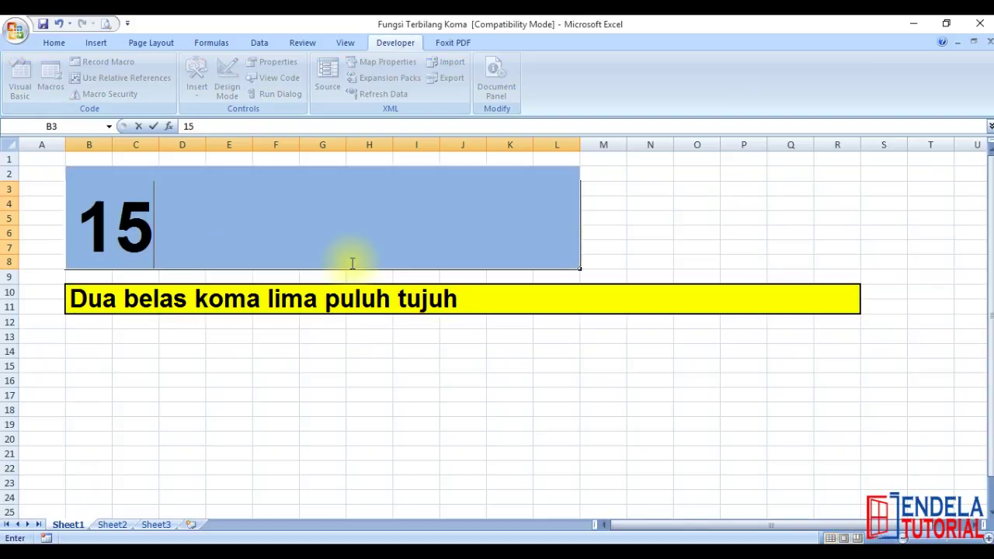
{"action": "type", "text": ",87"}
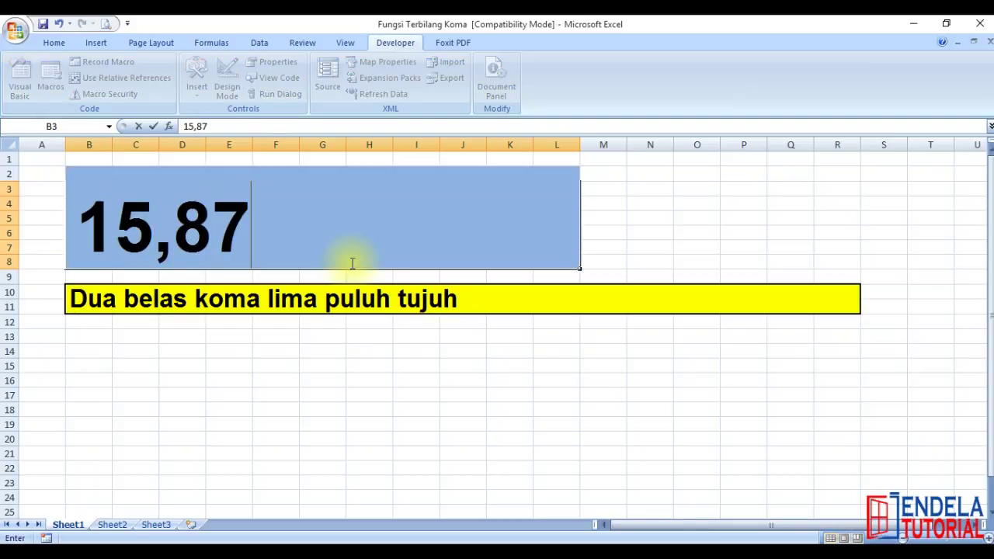
{"action": "key", "text": "Return"}
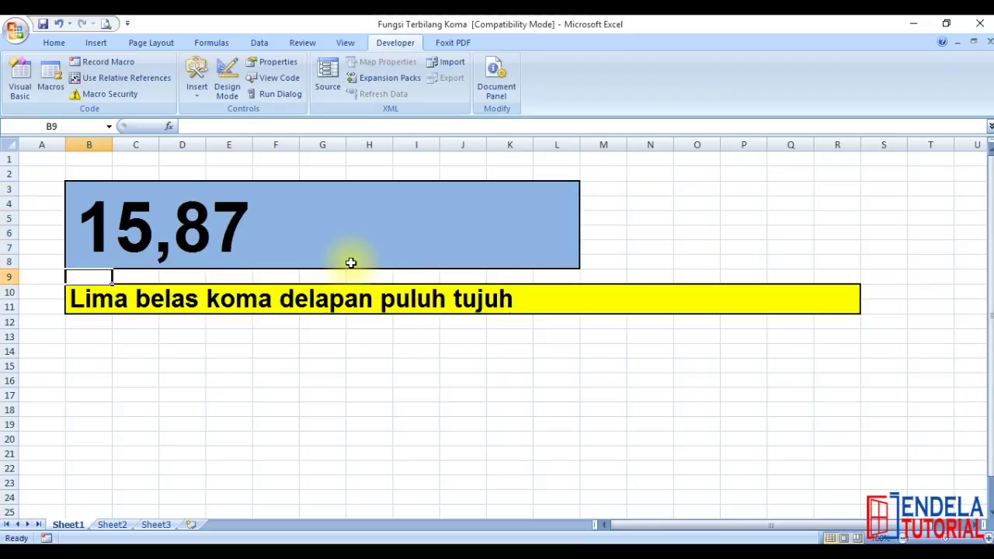
Change B3 to 12,08 and check the yellow cell reads 'Dua belas koma nol delapan'
{"action": "left_click", "coordinate": [350, 263]}
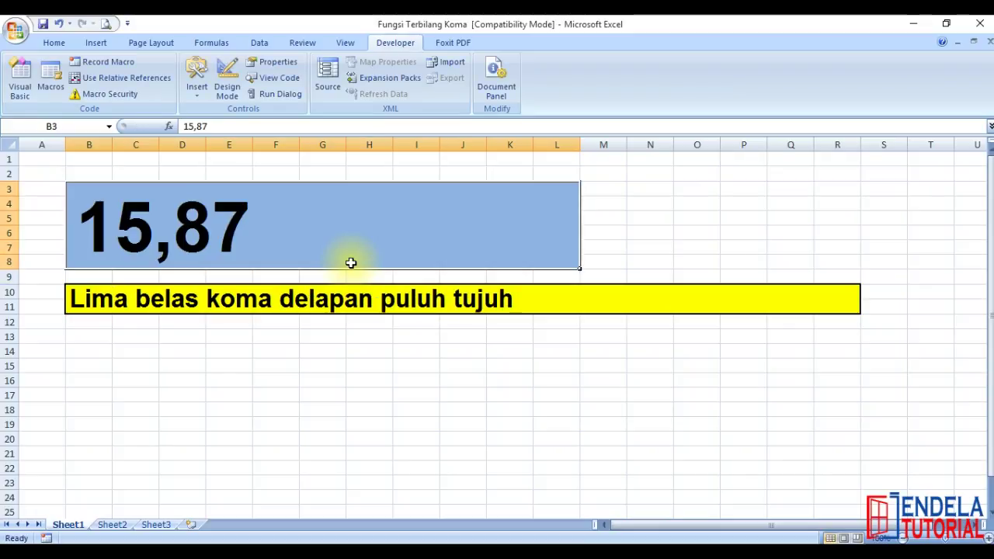
{"action": "type", "text": "12,08"}
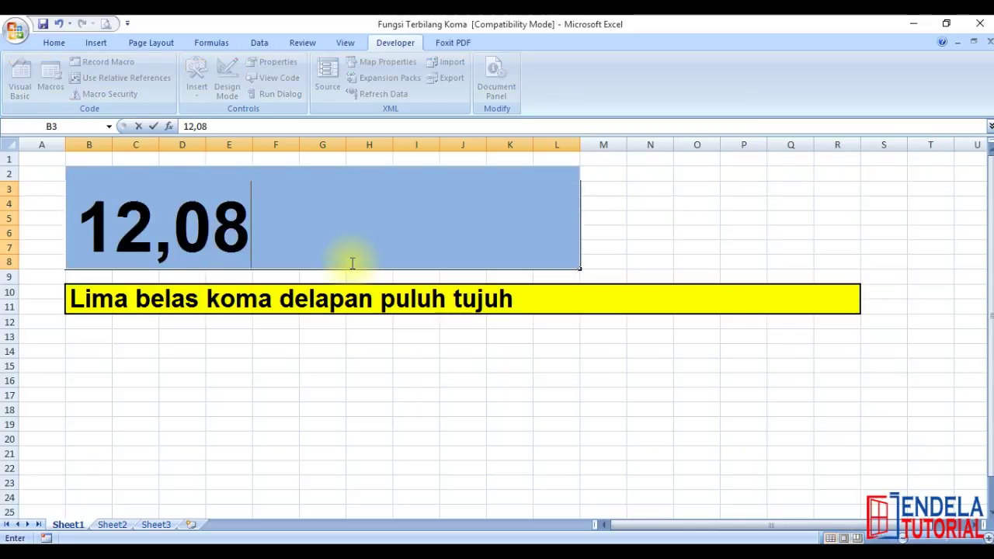
{"action": "key", "text": "Return"}
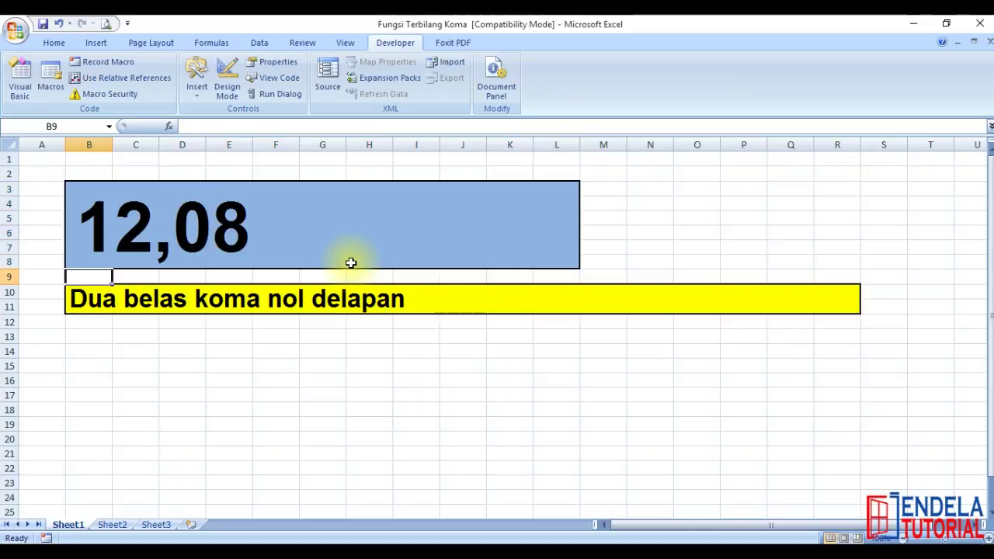
{"action": "key", "text": "Down"}
{"action": "left_click", "coordinate": [350, 263]}
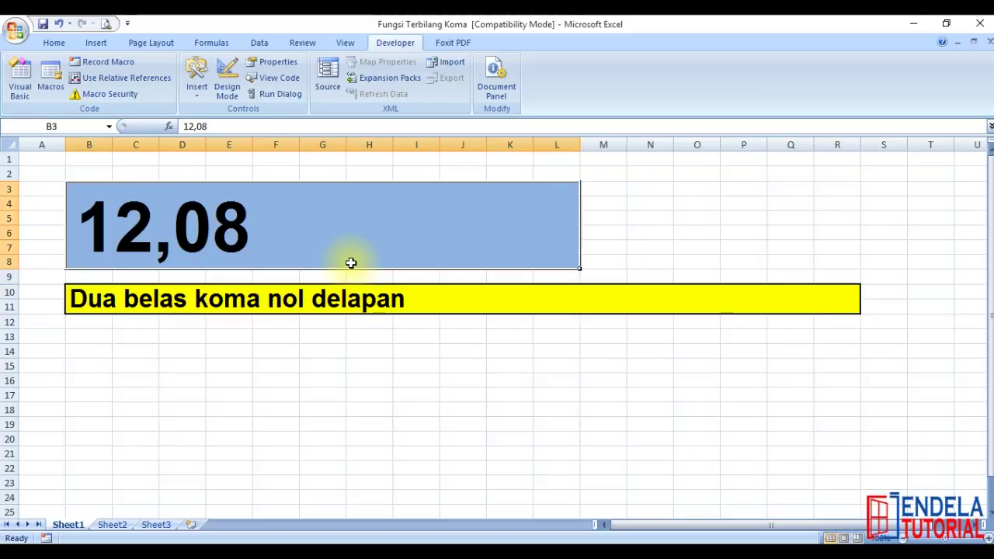
{"action": "key", "text": "Down"}
{"action": "key", "text": "Down"}
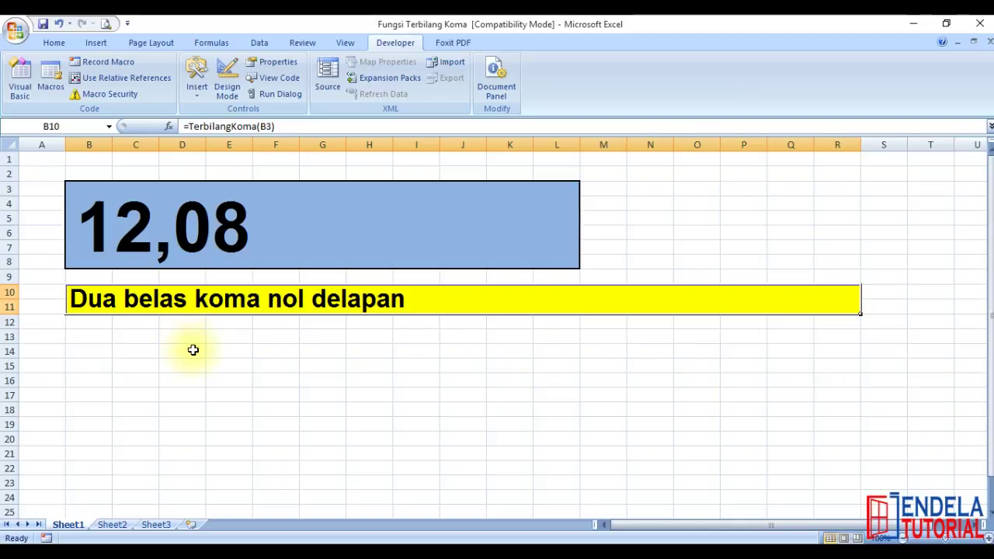
Replace B3 with 29,56 so the yellow cell reads 'Dua puluh sembilan koma lima puluh enam'
{"action": "left_click", "coordinate": [192, 242]}
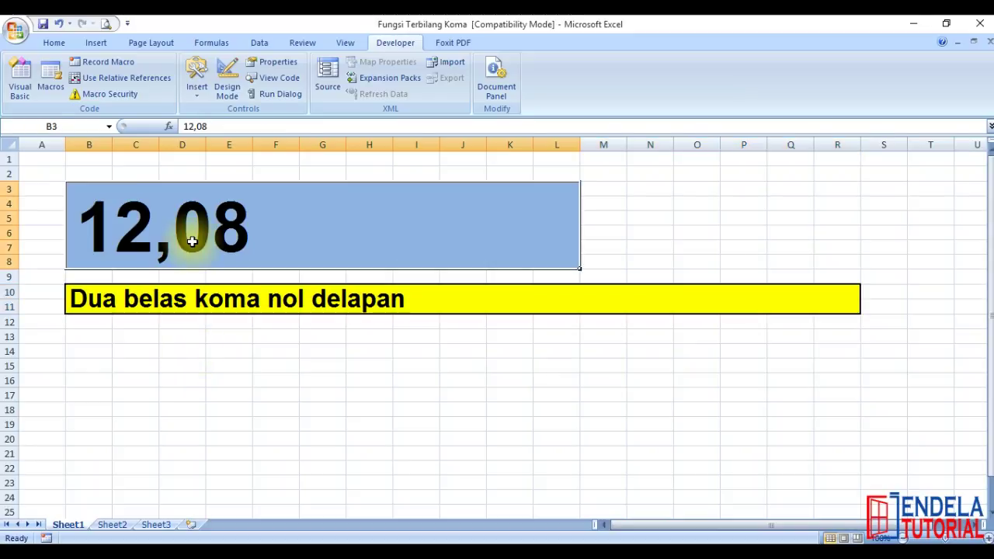
{"action": "type", "text": "15"}
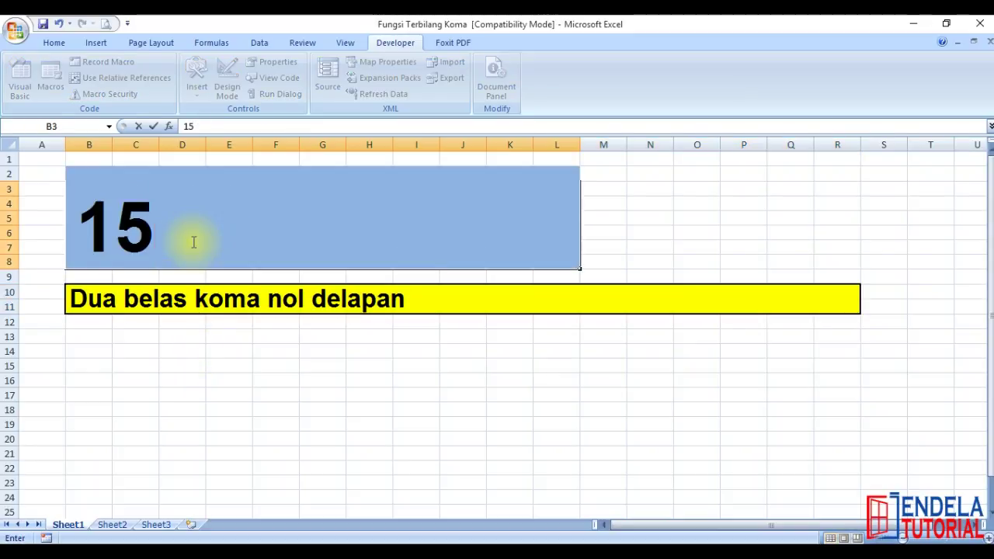
{"action": "key", "text": "BackSpace"}
{"action": "key", "text": "BackSpace"}
{"action": "type", "text": "2"}
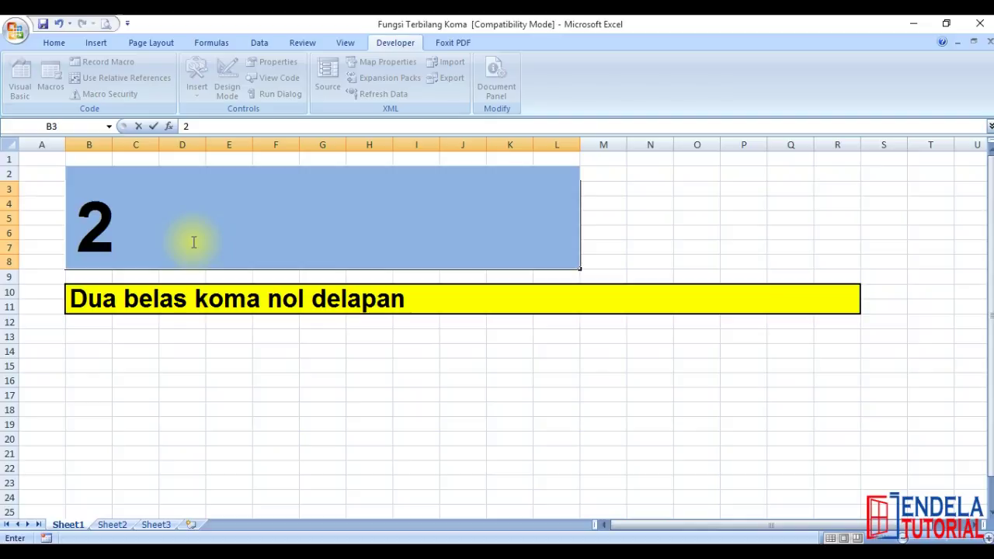
{"action": "type", "text": "9,"}
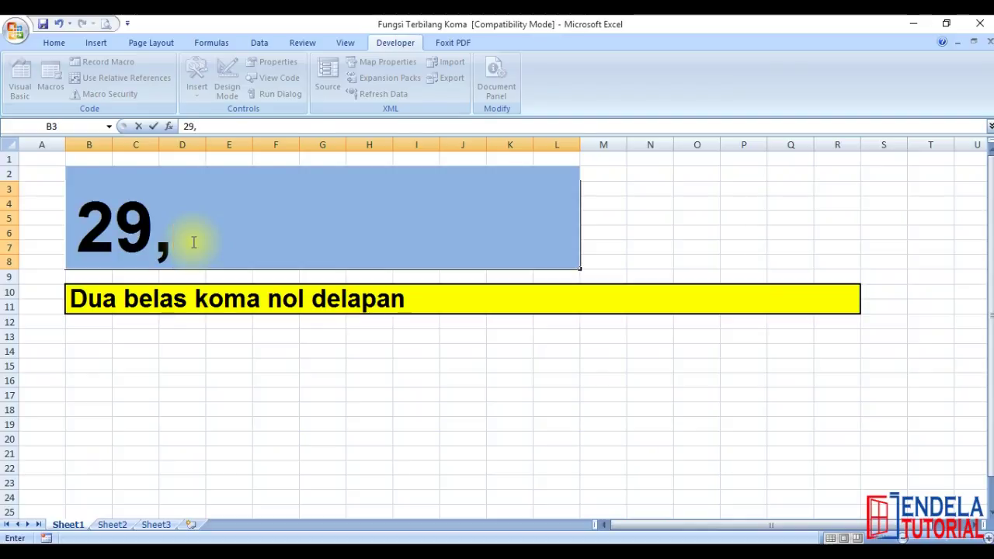
{"action": "type", "text": "56"}
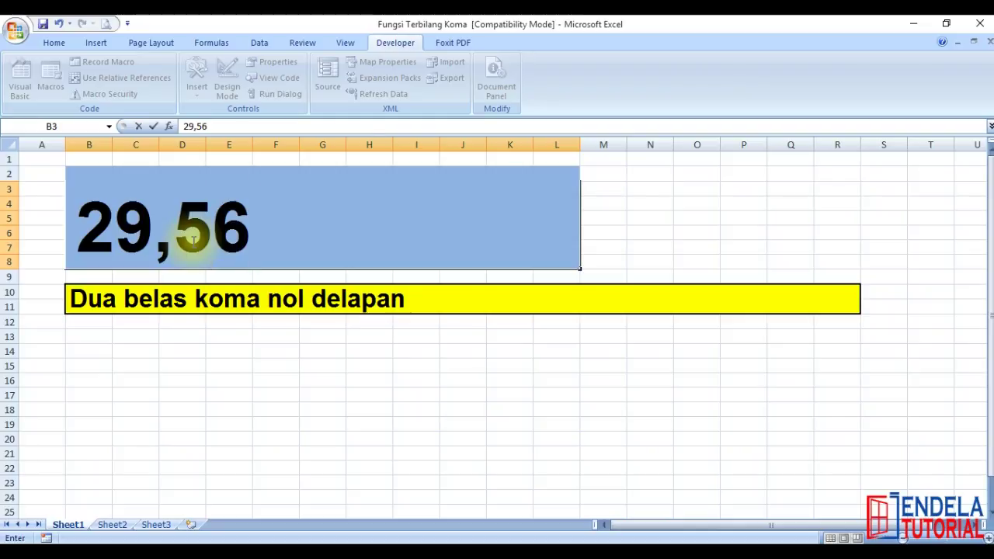
{"action": "key", "text": "Return"}
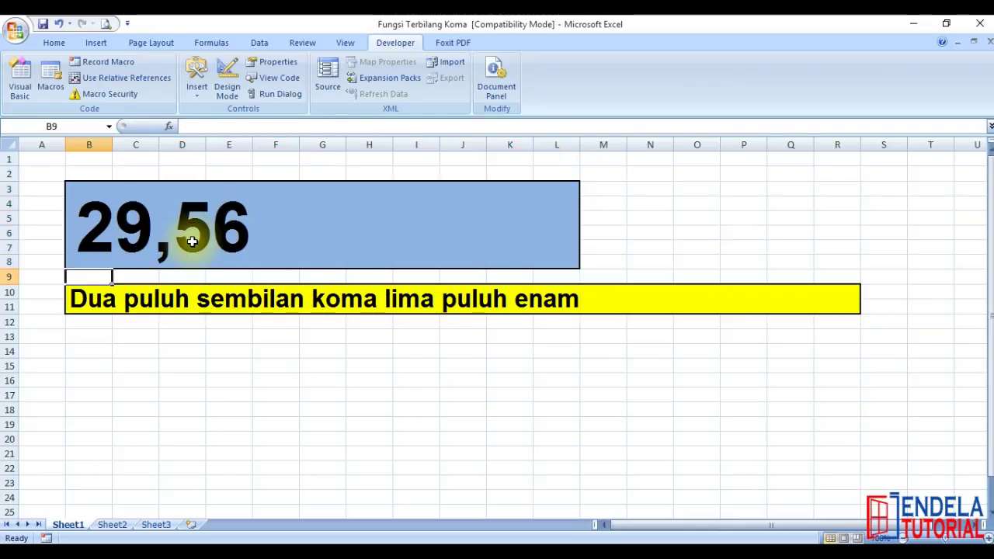
{"action": "left_click", "coordinate": [177, 348]}
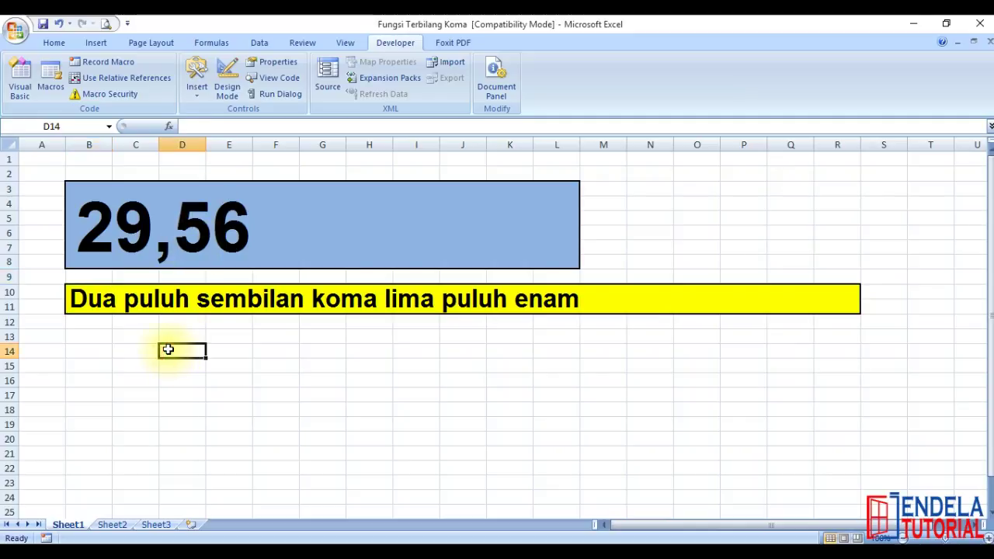
{"action": "key", "text": "ctrl+Home"}
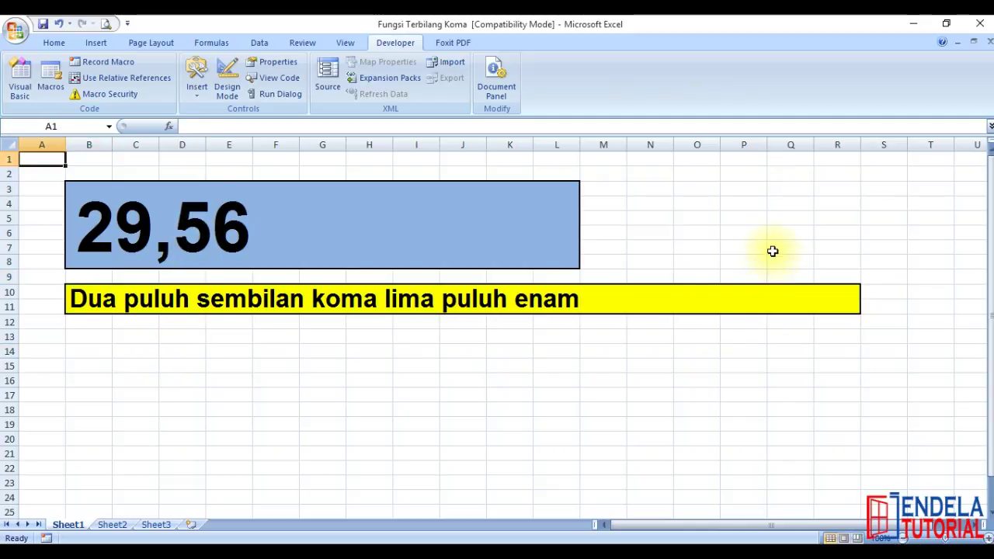